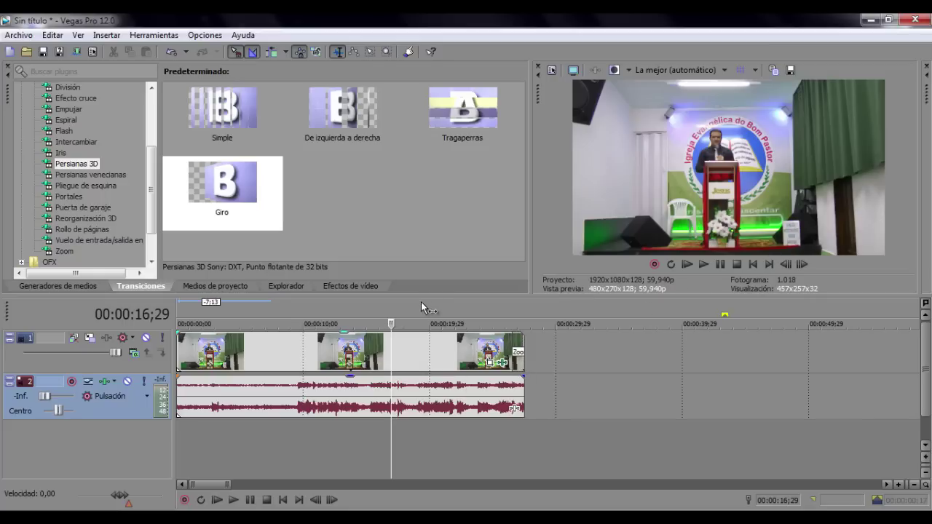
Step: Insert a new video track above the sermon video track
right_click(586, 350)
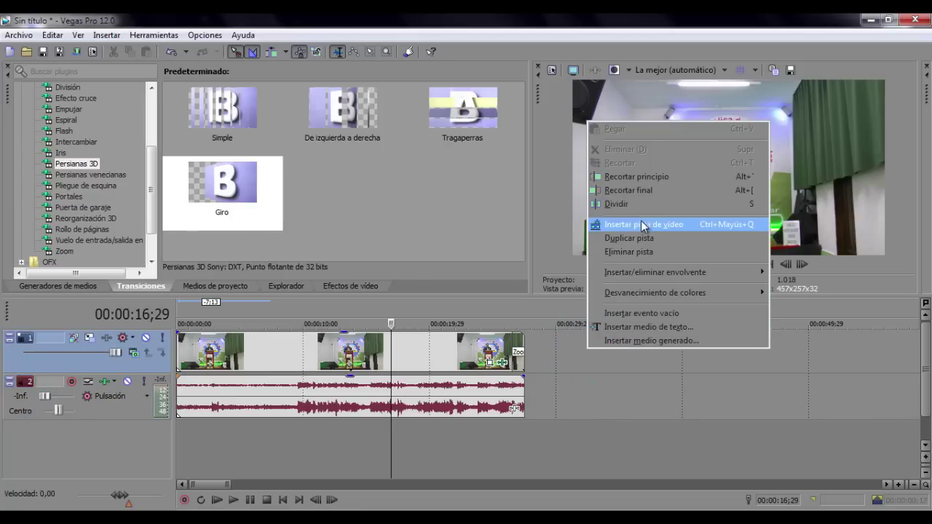
right_click(567, 345)
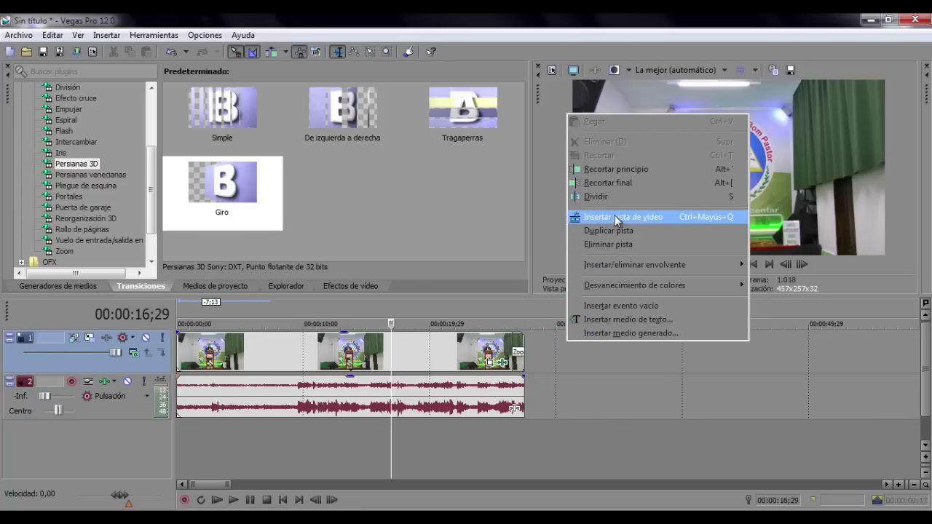
left_click(615, 216)
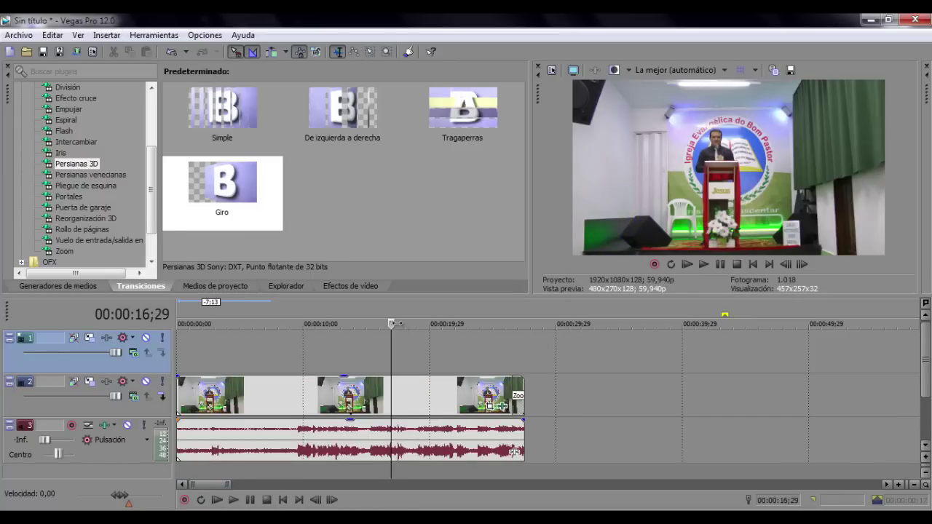
Step: Place the playhead at about 00:00:00;27 and browse to the CANAL NOVO pictures folder for opening a media file
left_click(190, 307)
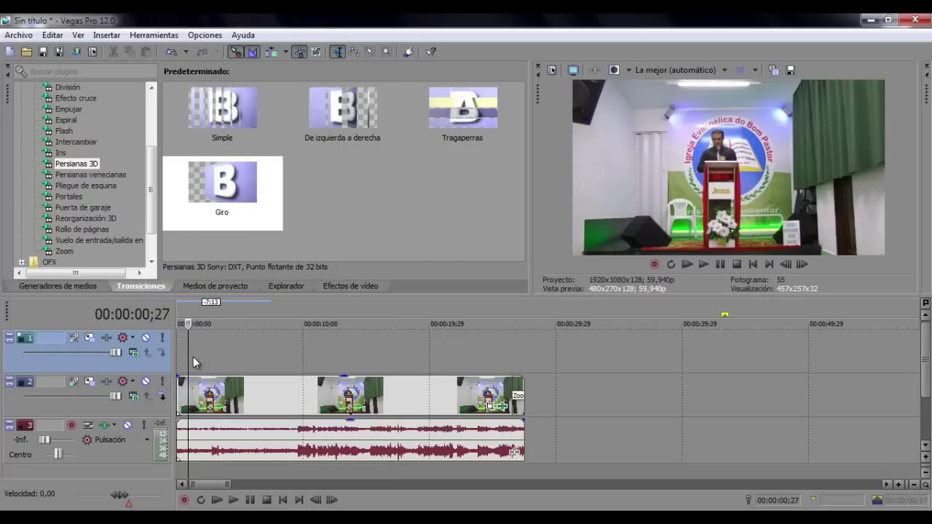
left_click(28, 52)
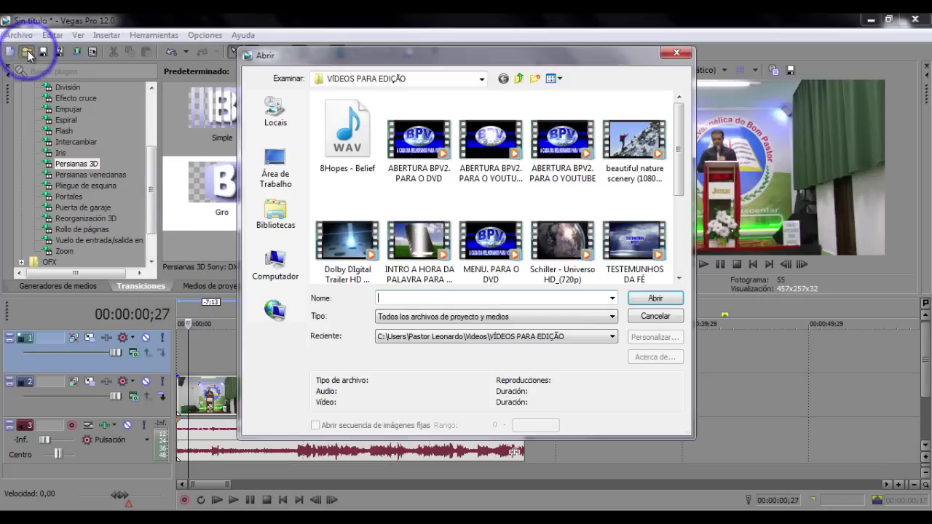
left_click(284, 222)
double_click(551, 122)
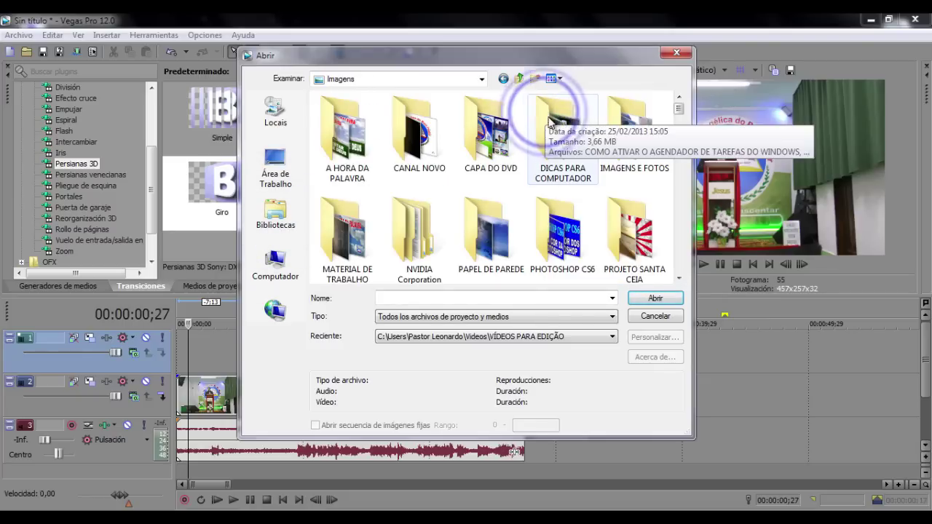
left_click_drag(682, 117, 679, 172)
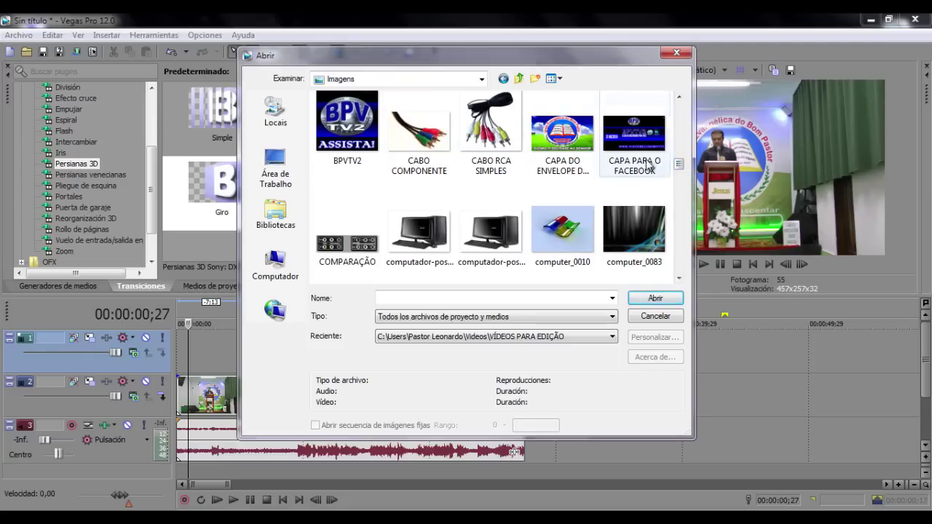
left_click_drag(683, 170, 677, 106)
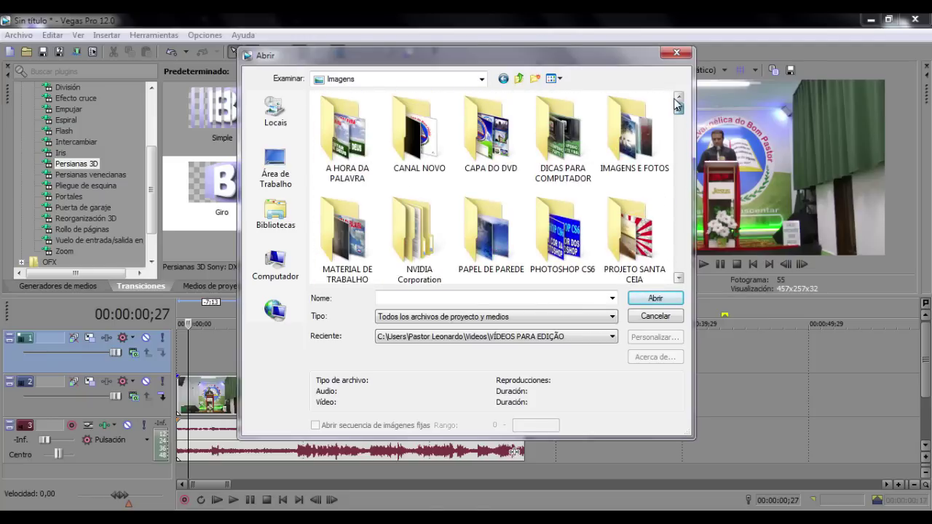
double_click(437, 150)
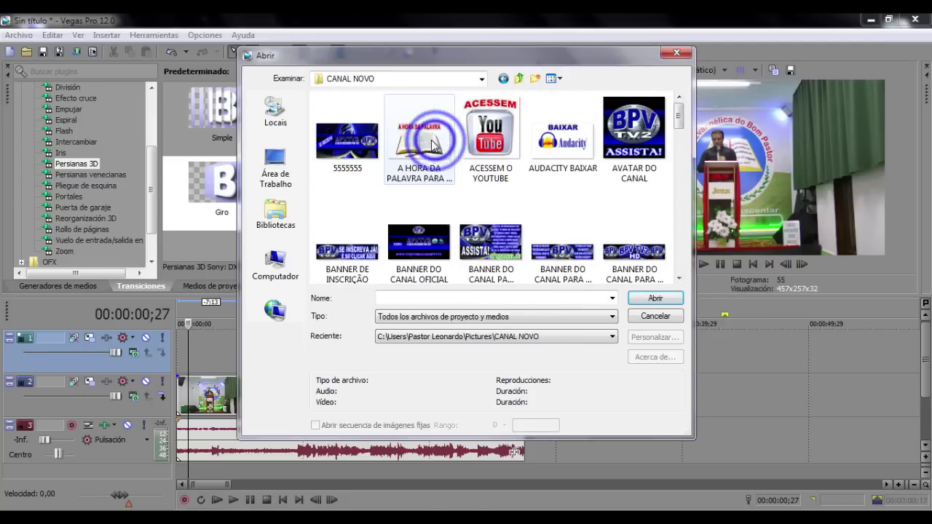
Step: Import the BPVTV2 NOVO 2 logo image from the folder onto the new empty video track
left_click(678, 279)
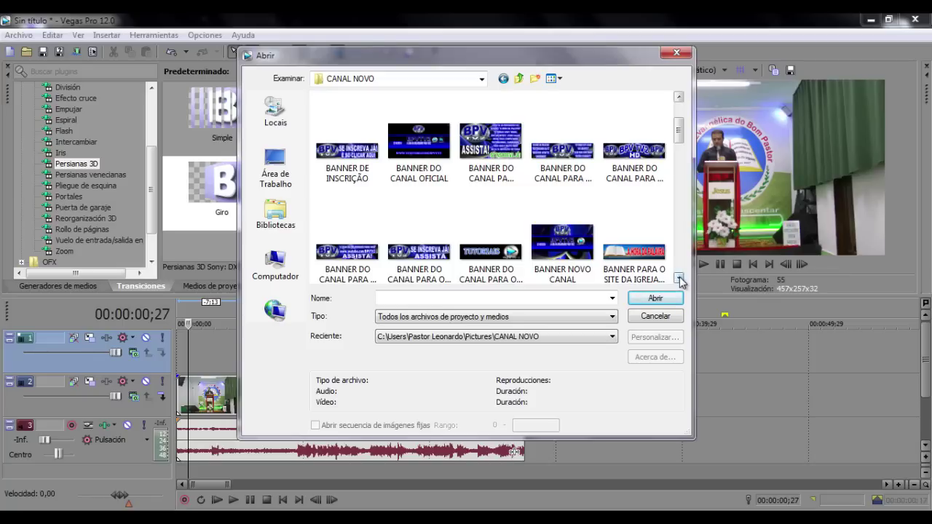
left_click(679, 279)
left_click(679, 280)
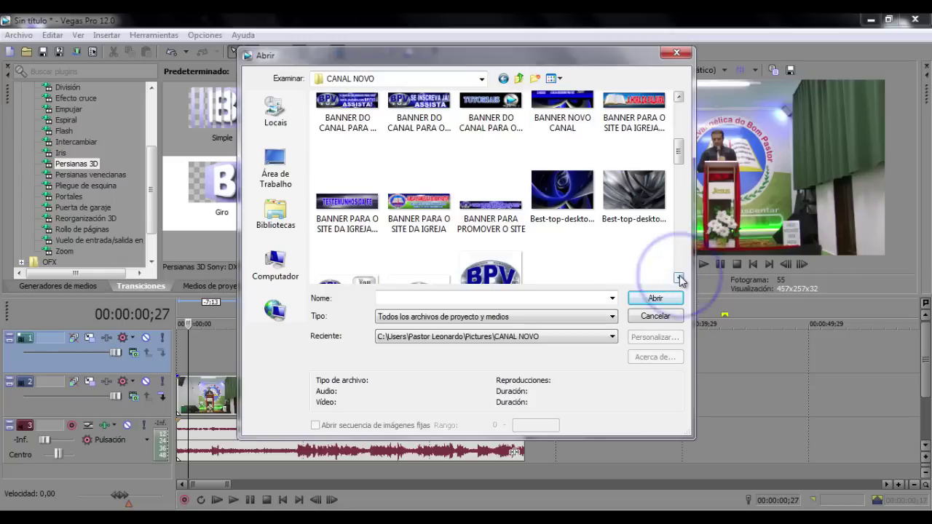
left_click(678, 278)
left_click(679, 279)
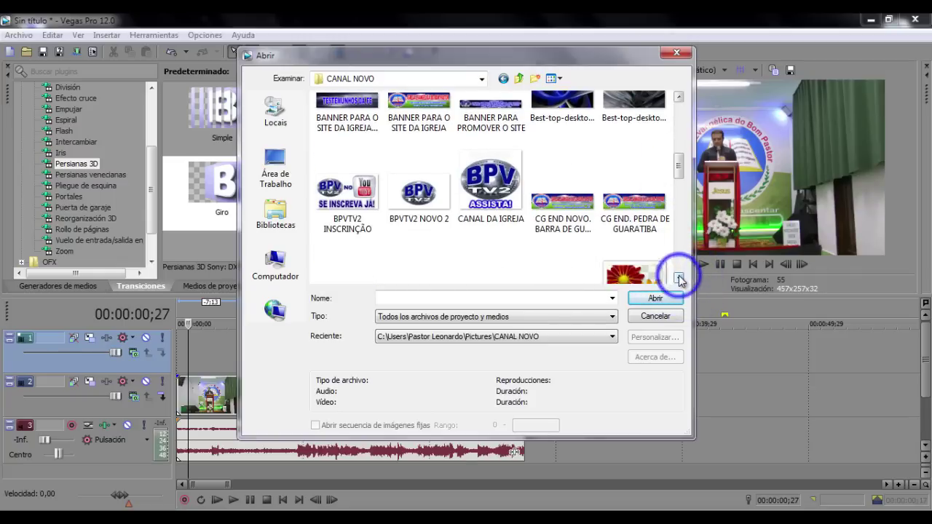
left_click(417, 197)
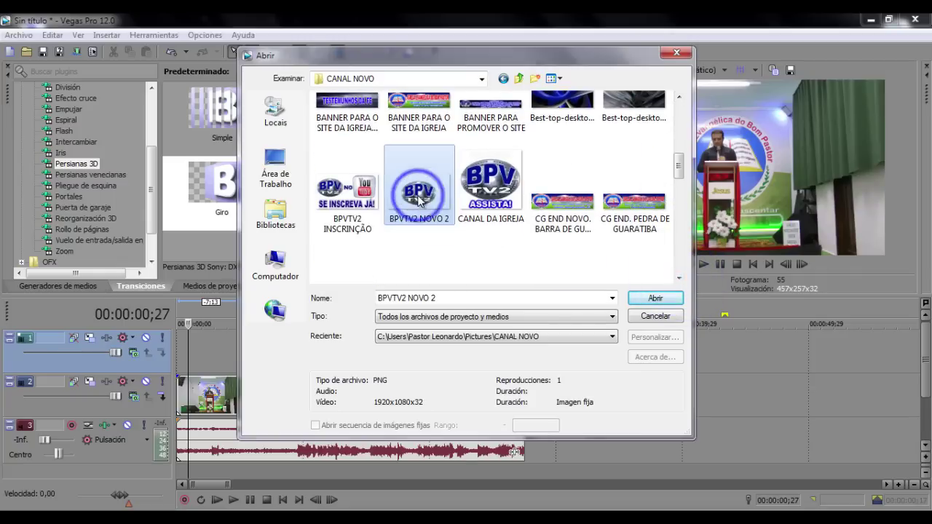
left_click(655, 298)
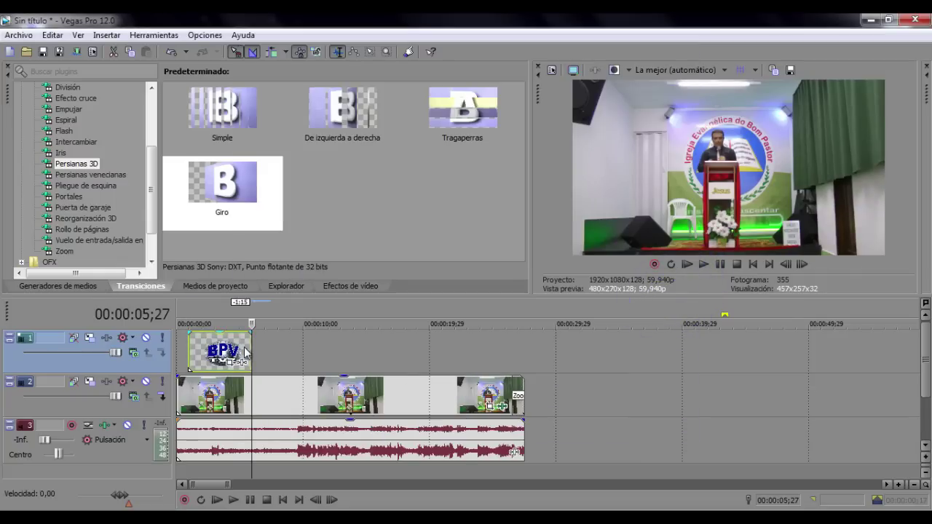
Step: Extend the logo event to the end of the video clip below and place the playhead at about 00:00:07;10
left_click_drag(247, 351, 526, 370)
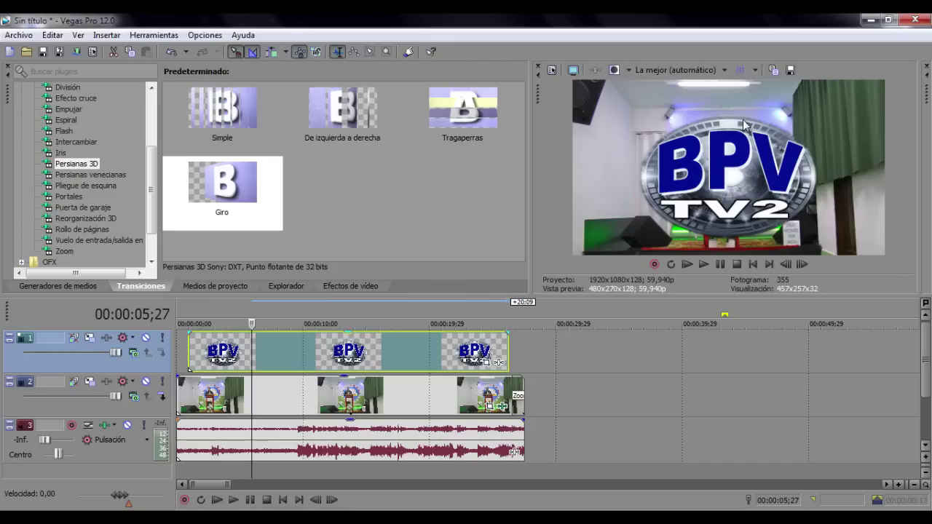
left_click(194, 313)
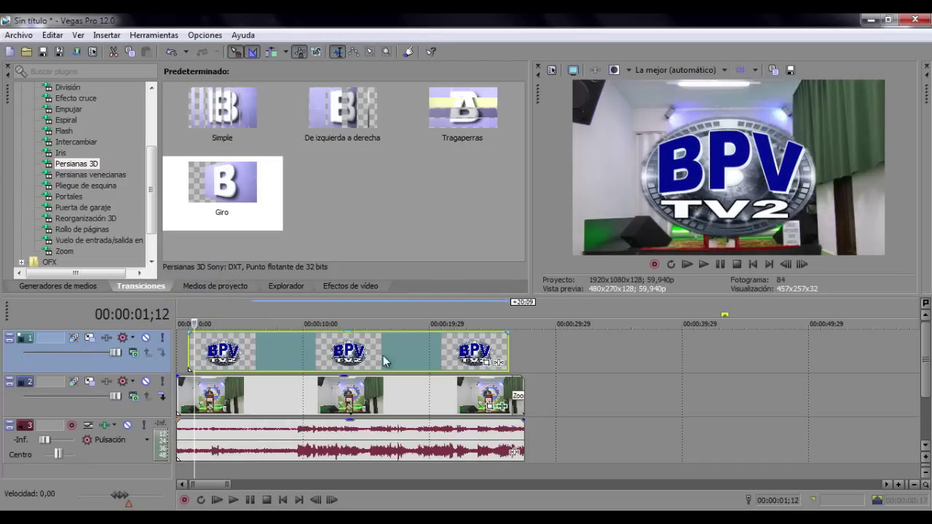
left_click_drag(503, 349, 519, 349)
left_click(270, 302)
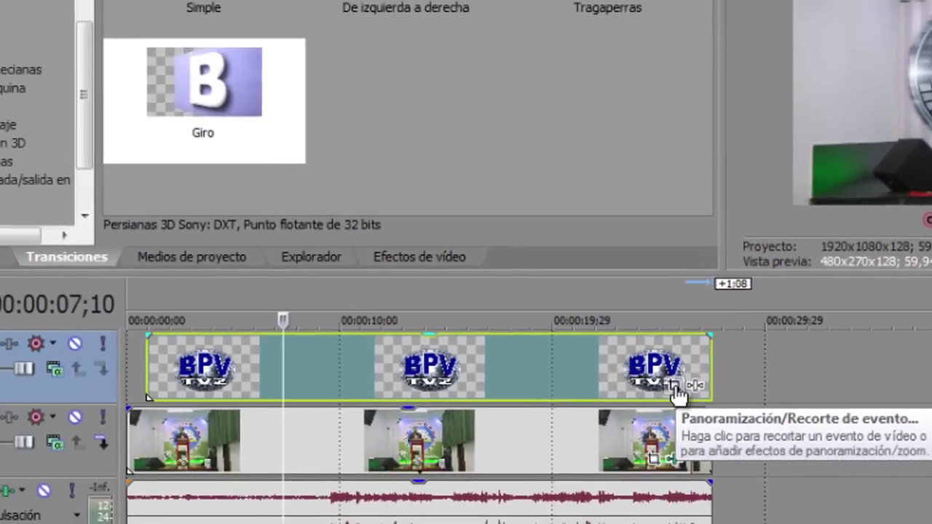
Step: Open Pan/Crop for the logo event and zoom its workspace out to about 3.1%
left_click(494, 352)
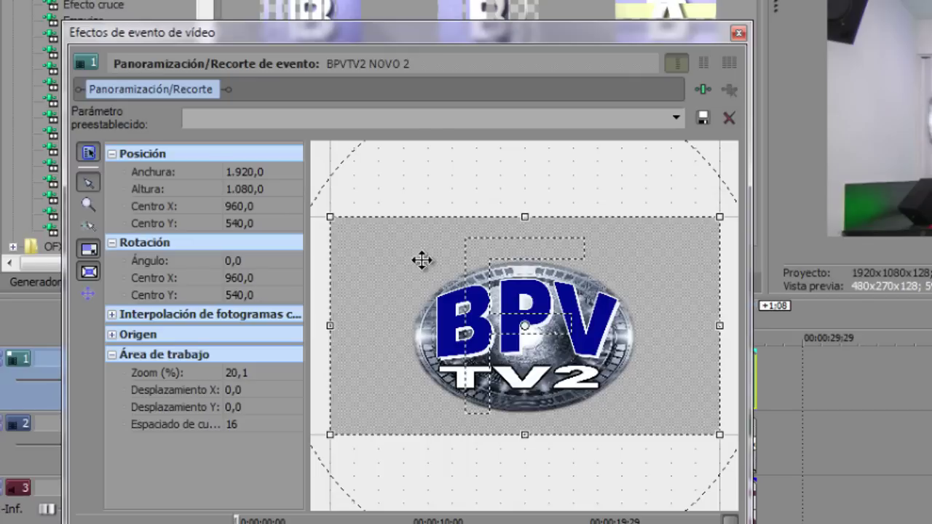
scroll(421, 260, "down", 6)
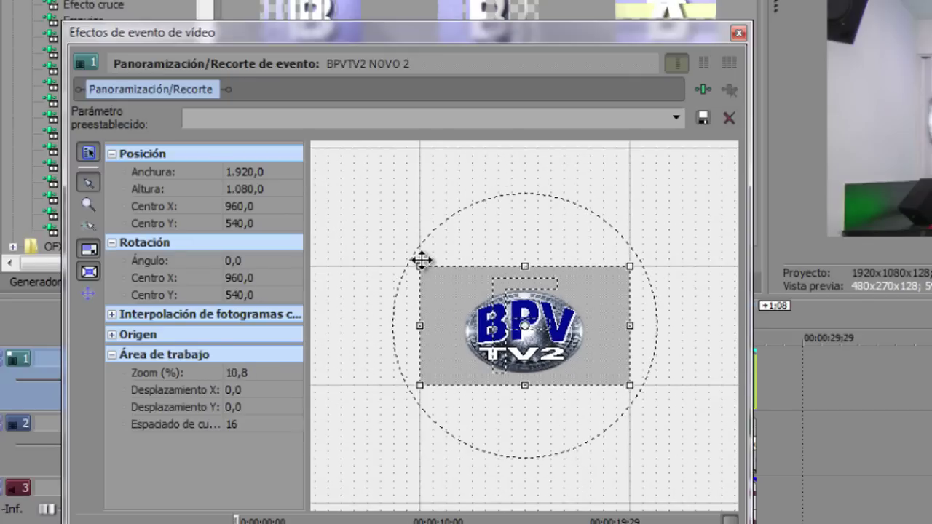
scroll(421, 260, "down", 4)
scroll(422, 260, "down", 1)
scroll(649, 333, "down", 1)
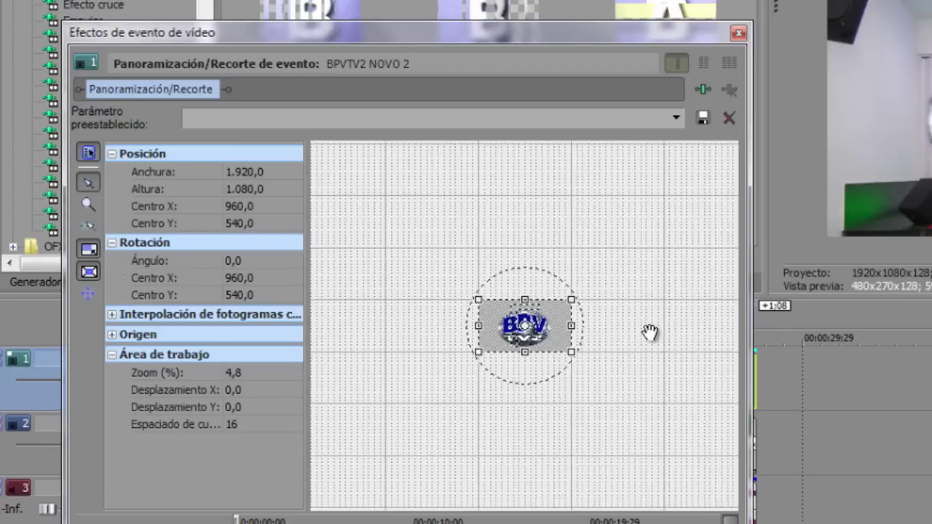
scroll(649, 333, "down", 1)
scroll(623, 310, "down", 2)
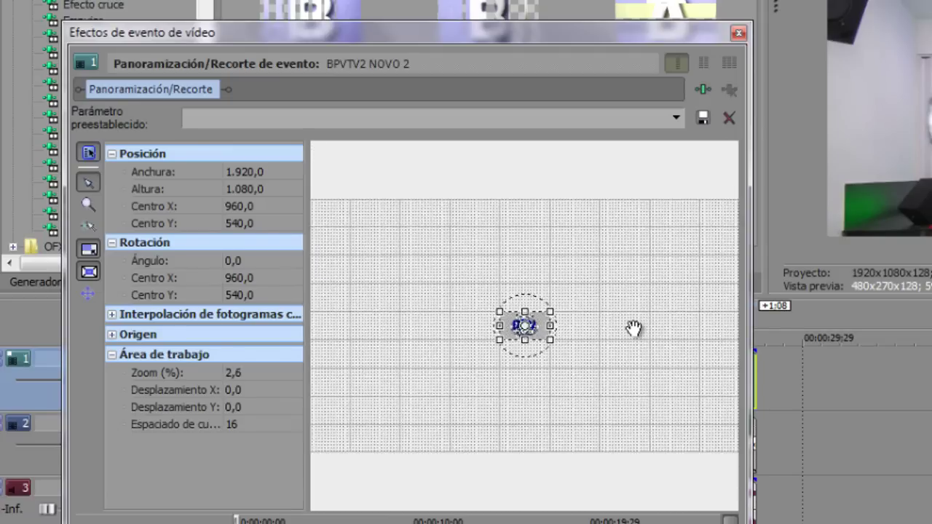
scroll(633, 328, "up", 1)
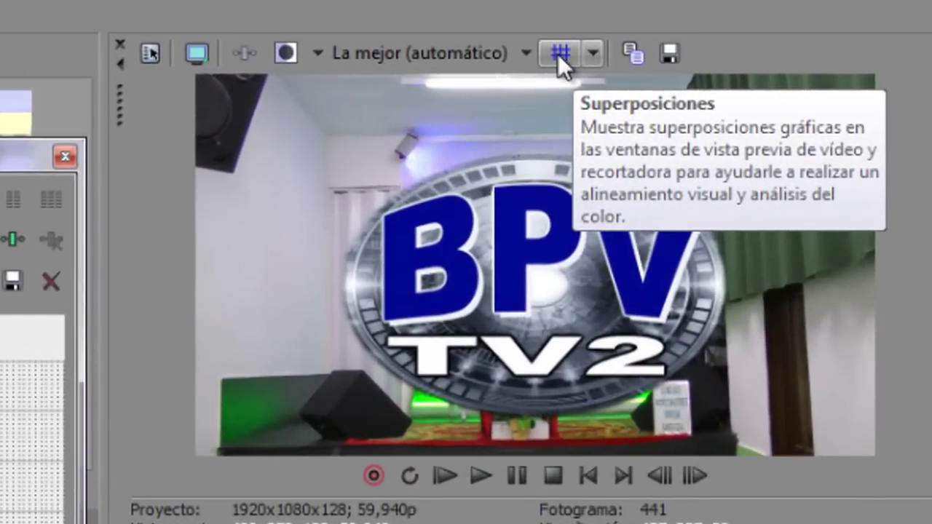
Step: Show the safe-area overlays on the video preview and hide them again
left_click(558, 54)
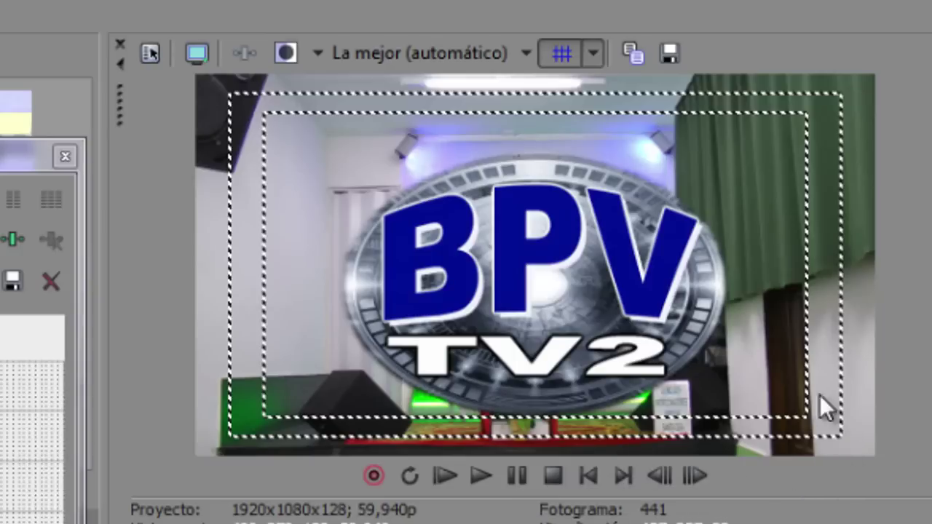
left_click(564, 49)
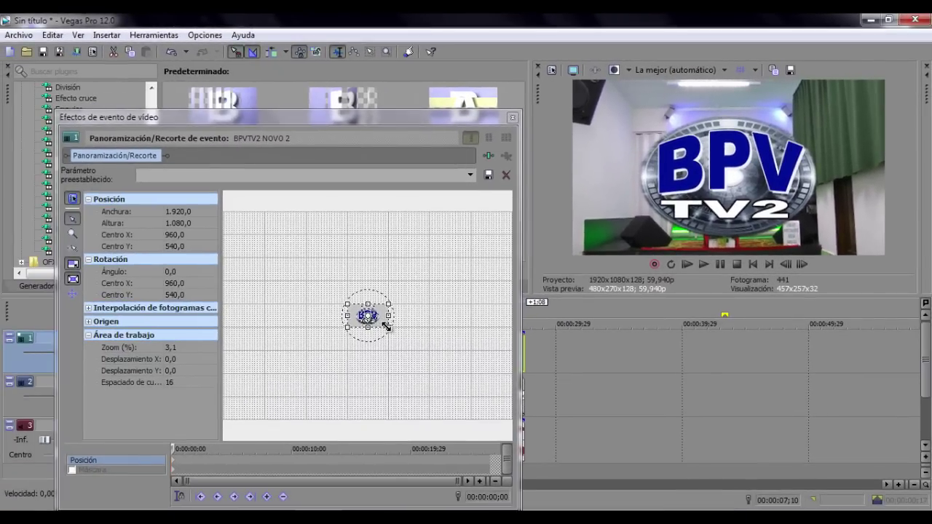
Step: Enlarge the crop frame to about 12,379 × 6,963 and shift it so the small logo sits in the picture's lower-right corner
left_click_drag(261, 387, 301, 430)
left_click_drag(419, 361, 497, 451)
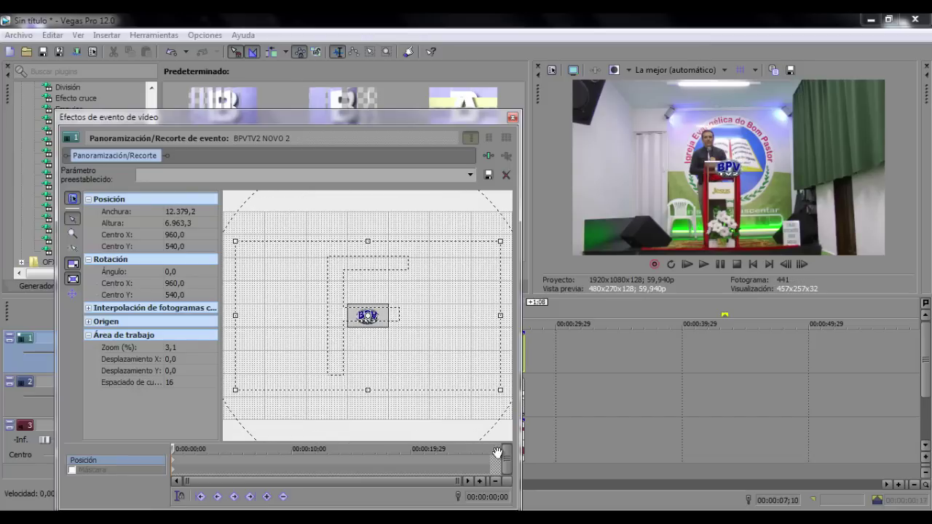
left_click_drag(452, 372, 364, 301)
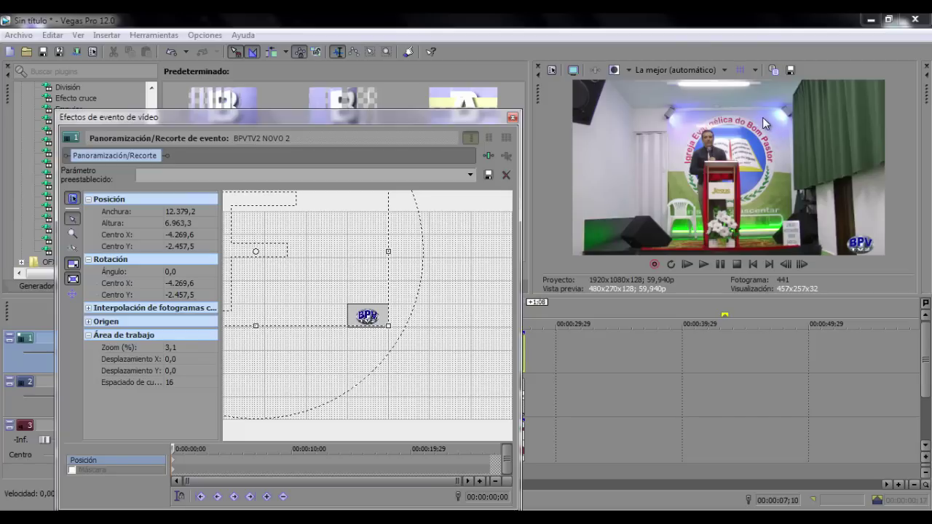
Step: With safe-area overlays on, adjust the crop frame to 15,360 × 8,640, centre −4,524.7, 3,505.6, putting the logo in the picture's upper-right corner; close Pan/Crop
left_click(740, 71)
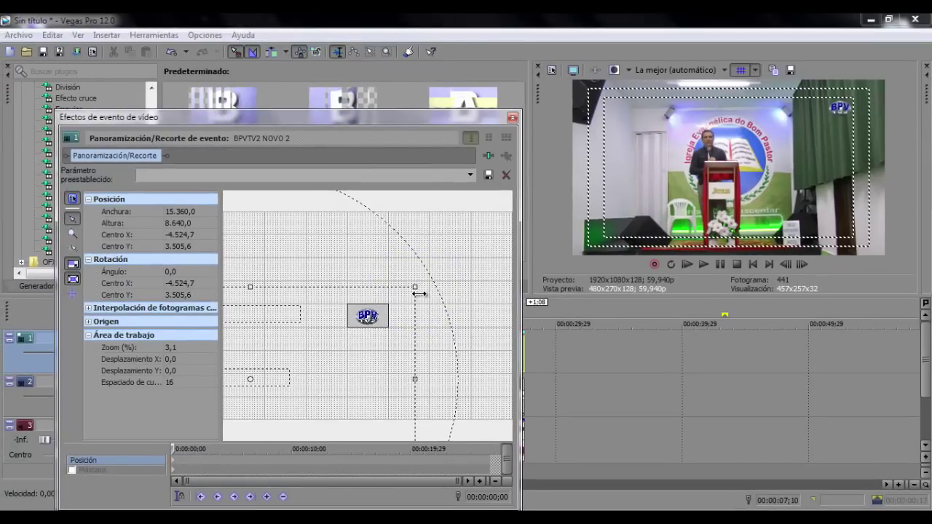
left_click(416, 289)
left_click(512, 116)
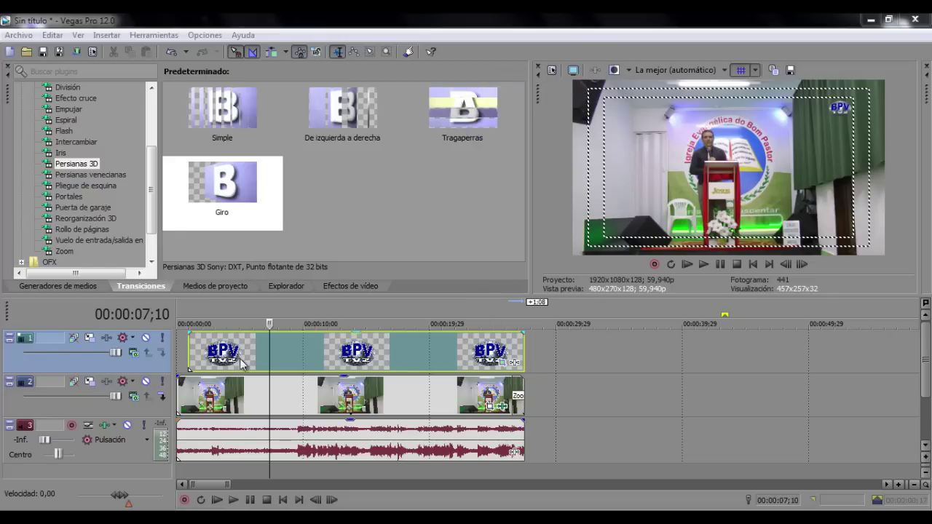
Step: Open Track Motion for the logo track and move its window clear of the logo in the preview
left_click(90, 338)
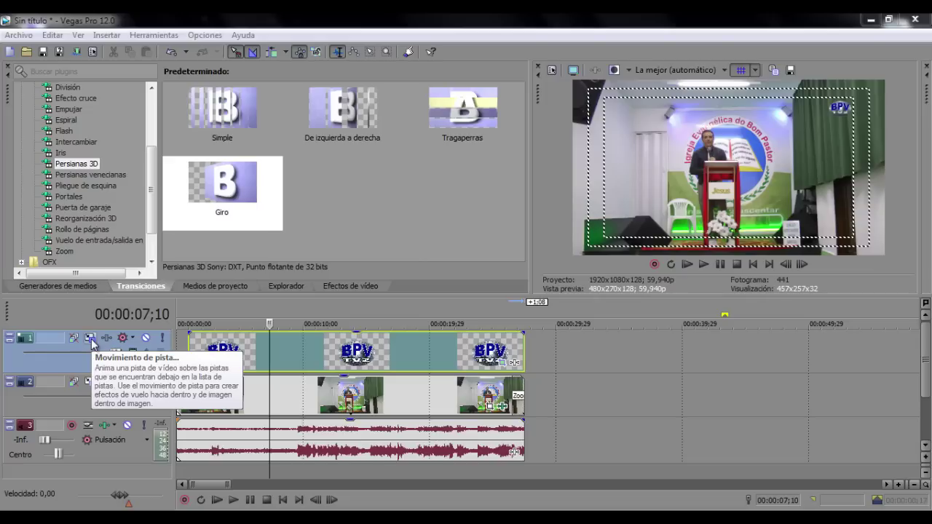
left_click(91, 338)
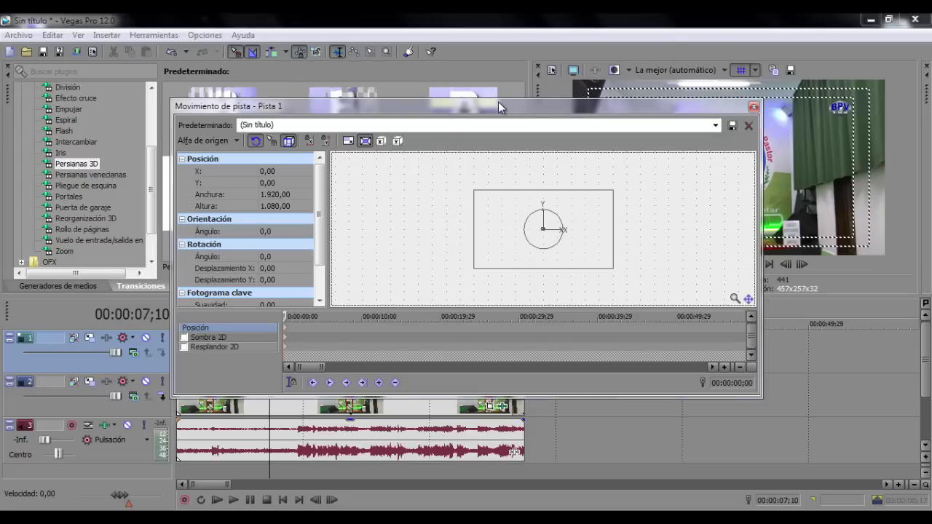
left_click_drag(498, 102, 396, 204)
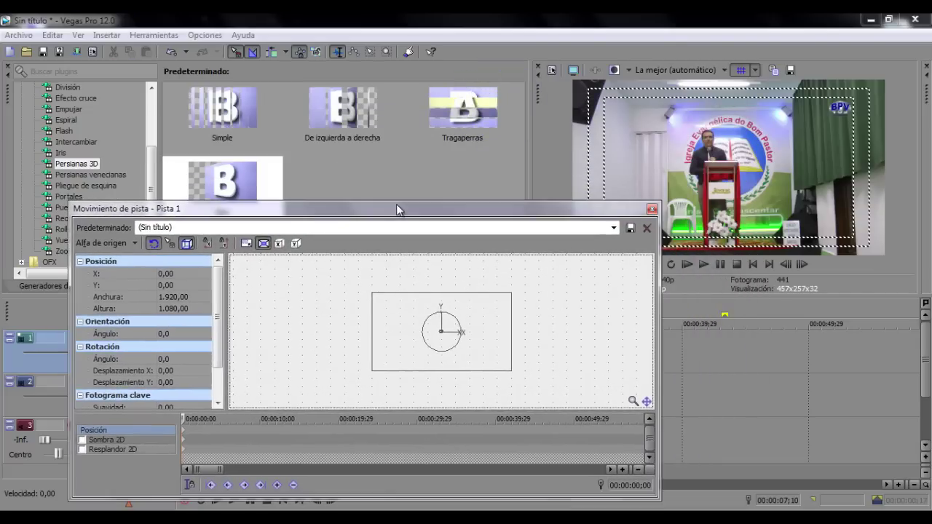
left_click(511, 292)
Step: Set the video preview quality to La mejor, Total
left_click(721, 70)
mouse_move(710, 91)
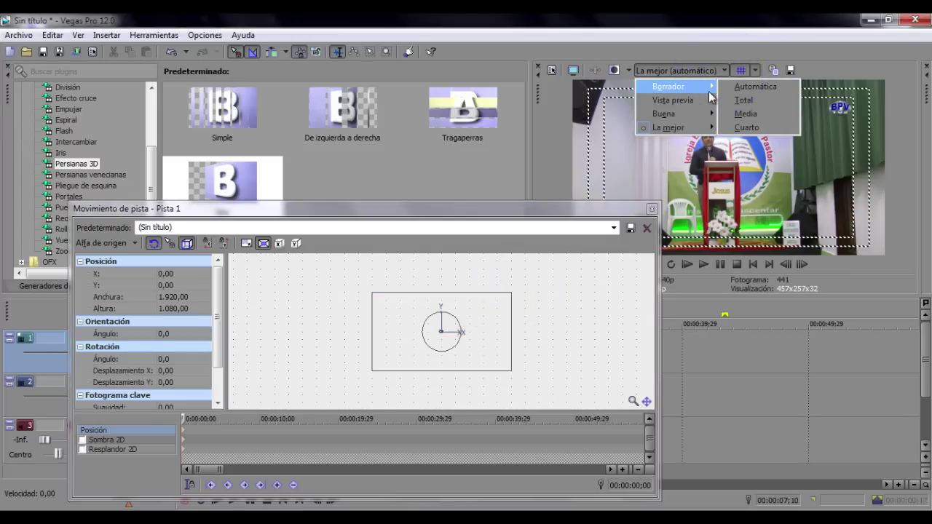
mouse_move(696, 128)
left_click(744, 140)
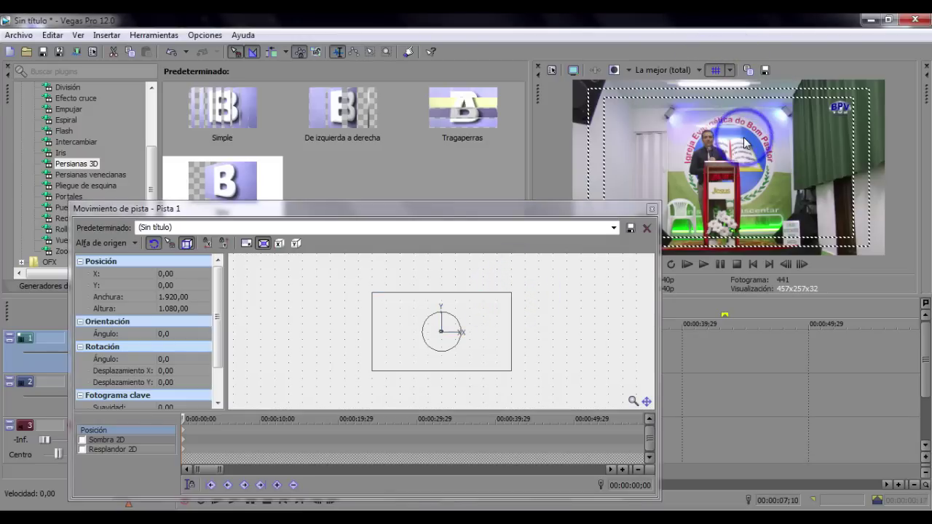
left_click(512, 294)
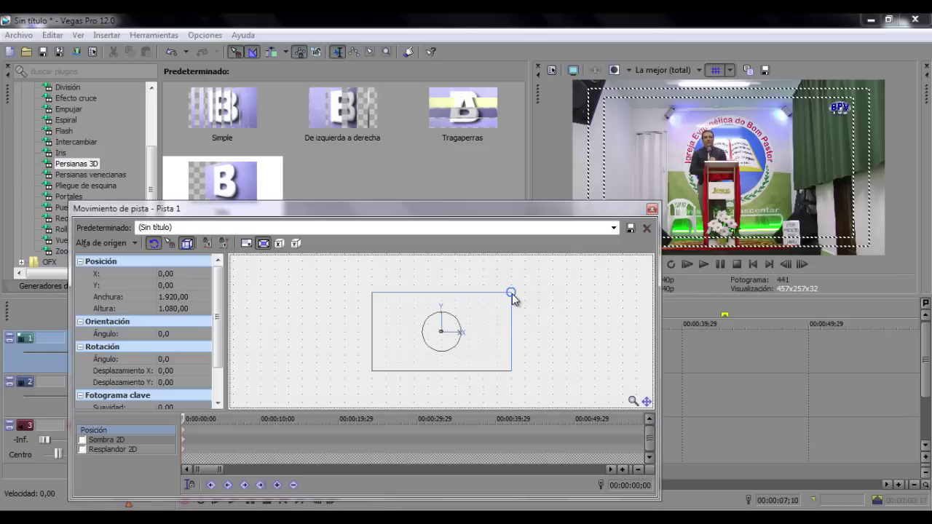
left_click_drag(510, 294, 502, 294)
key("ctrl+z")
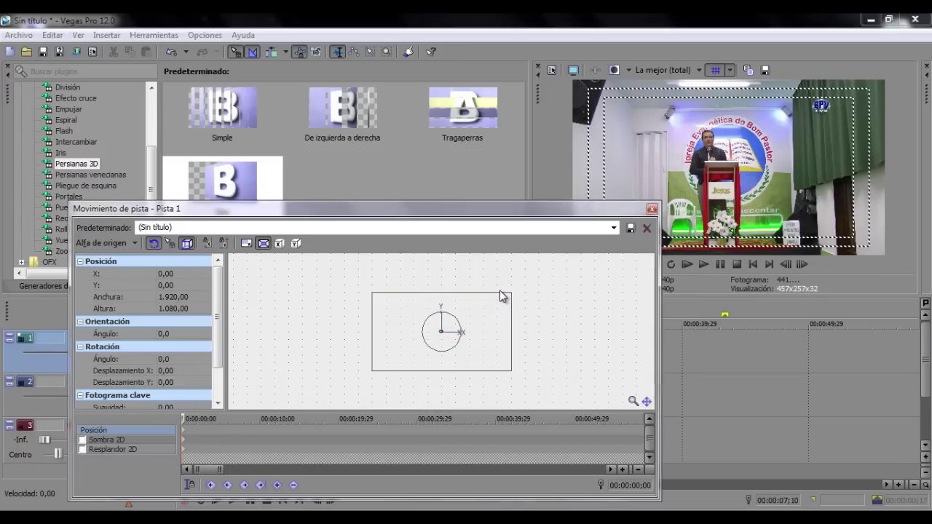
Step: Scale the logo track's frame to about 1,203 × 797 at X 292, Y 123, shrink the preview area, and close Track Motion
left_click_drag(509, 294, 483, 306)
left_click_drag(477, 327, 495, 318)
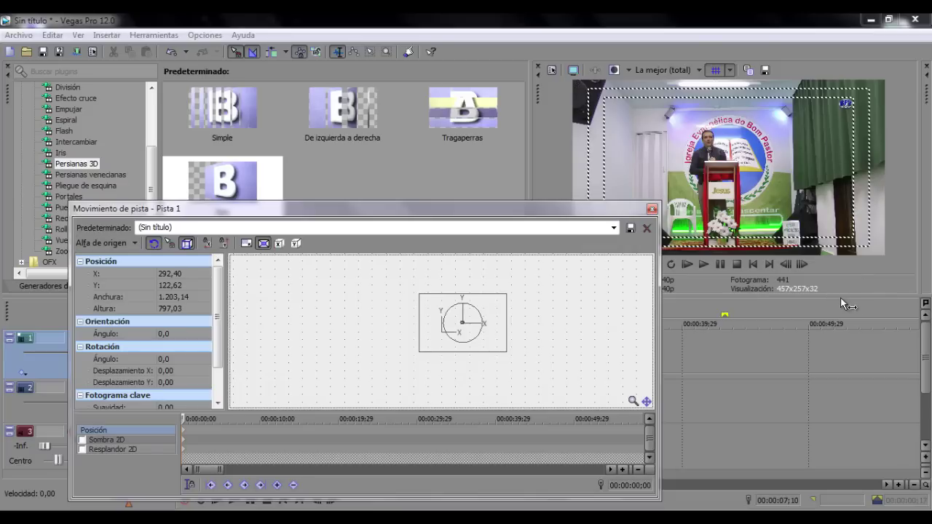
left_click_drag(840, 297, 797, 228)
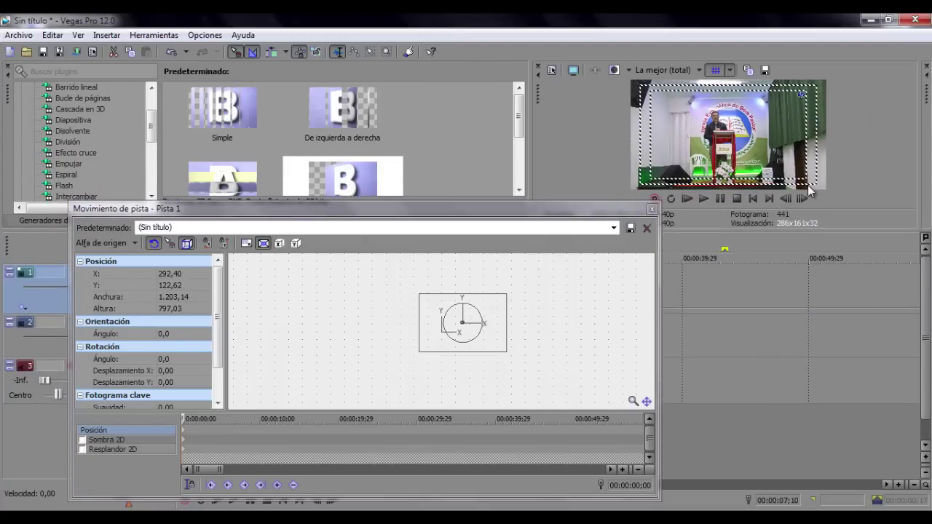
left_click(653, 208)
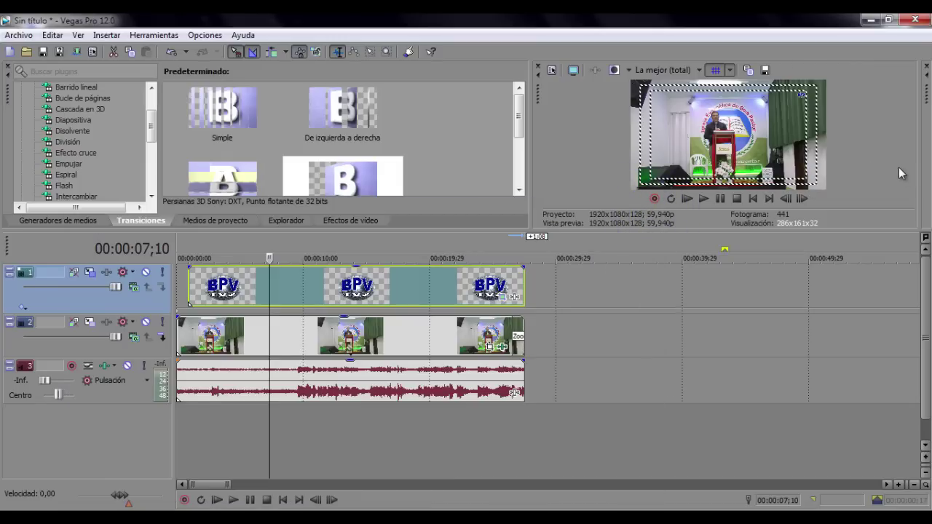